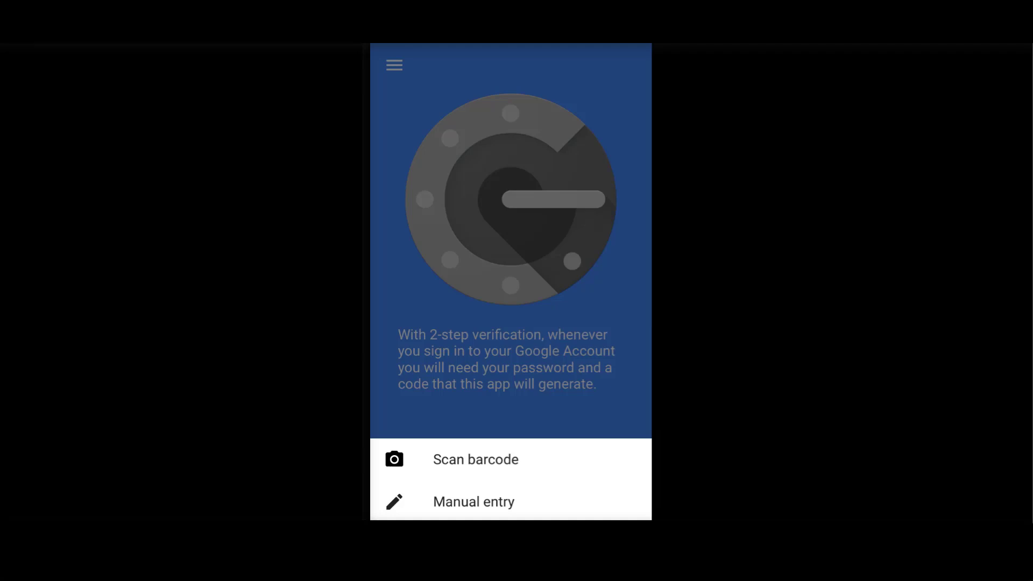
Step: Show Google Authenticator's Scan barcode and Manual entry options for adding an account
{"action": "mouse_move", "coordinate": [388, 434]}
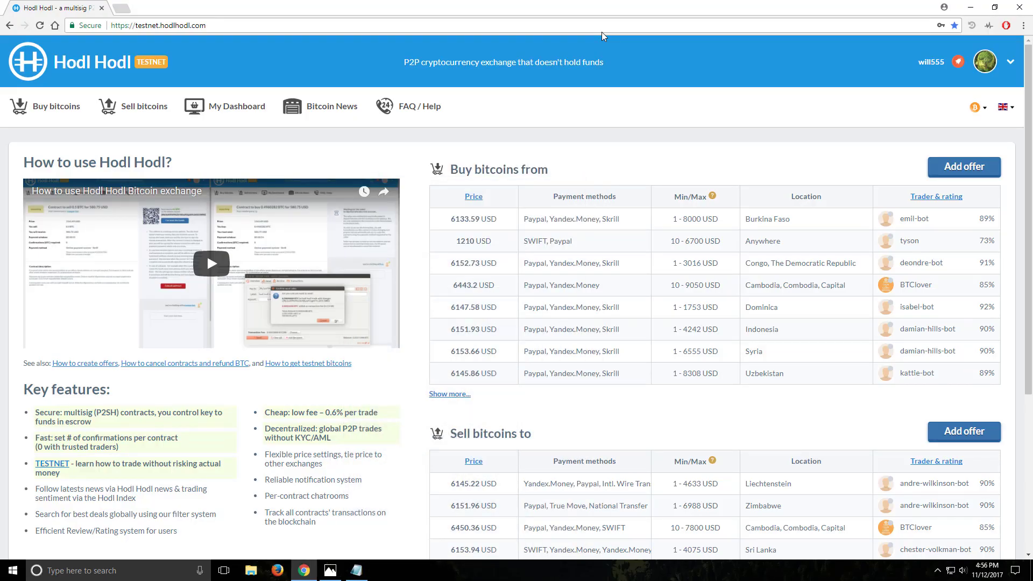
Step: In Edit profile's Two factor authentication tab, autofill the password and generate 2FA codes
{"action": "left_click", "coordinate": [986, 61]}
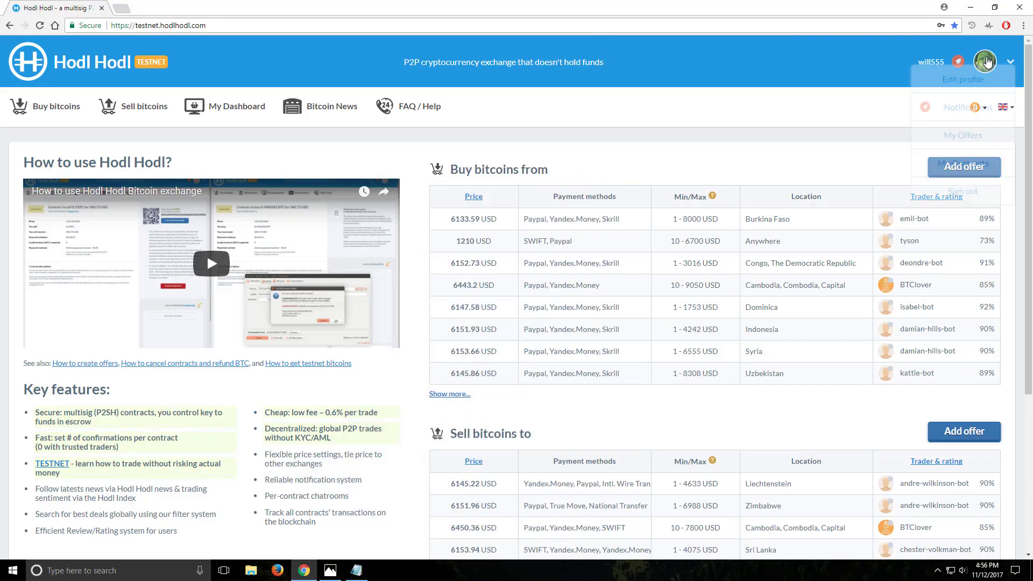
{"action": "left_click", "coordinate": [675, 135]}
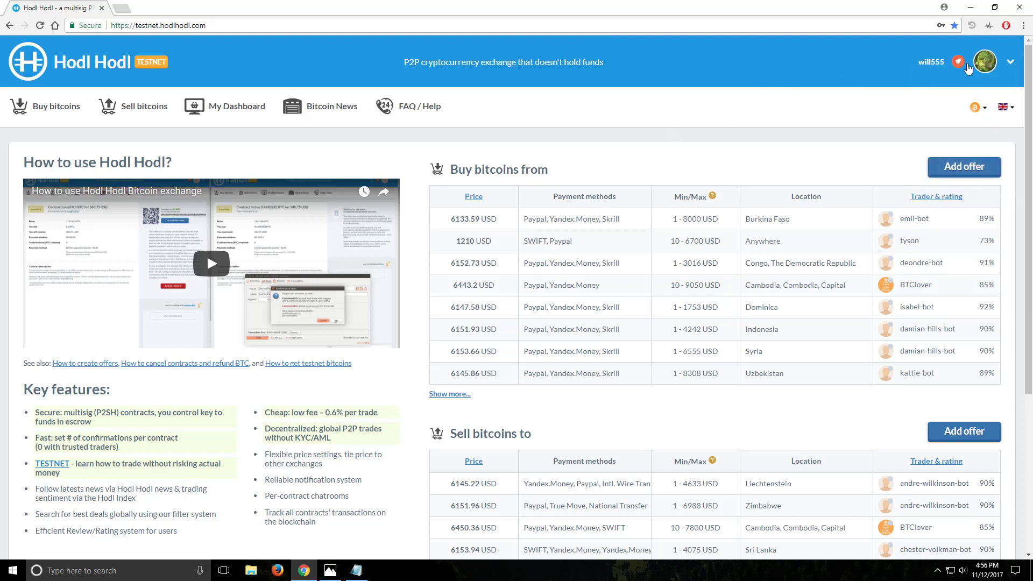
{"action": "left_click", "coordinate": [985, 64]}
{"action": "left_click", "coordinate": [962, 81]}
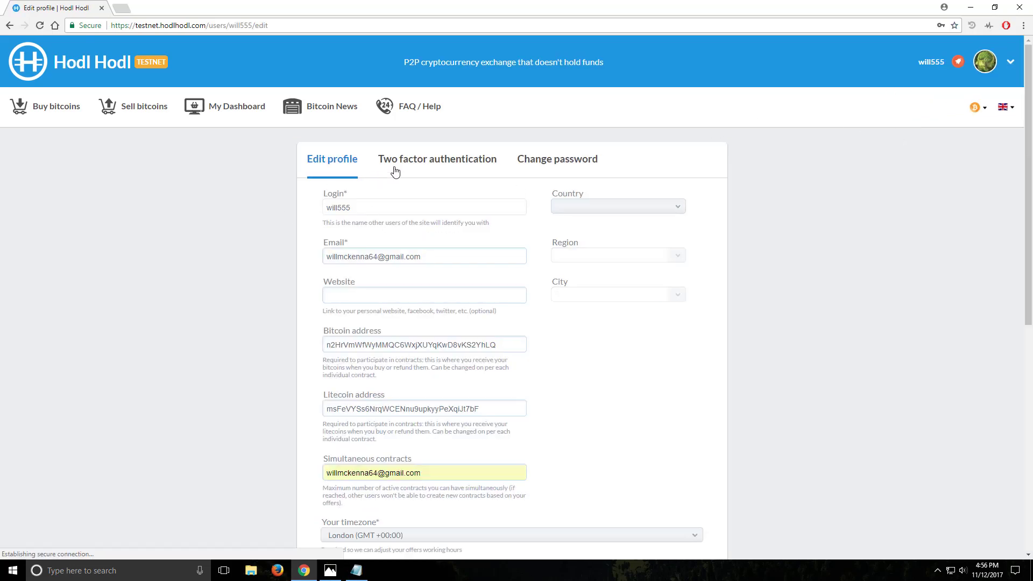
{"action": "left_click", "coordinate": [415, 162]}
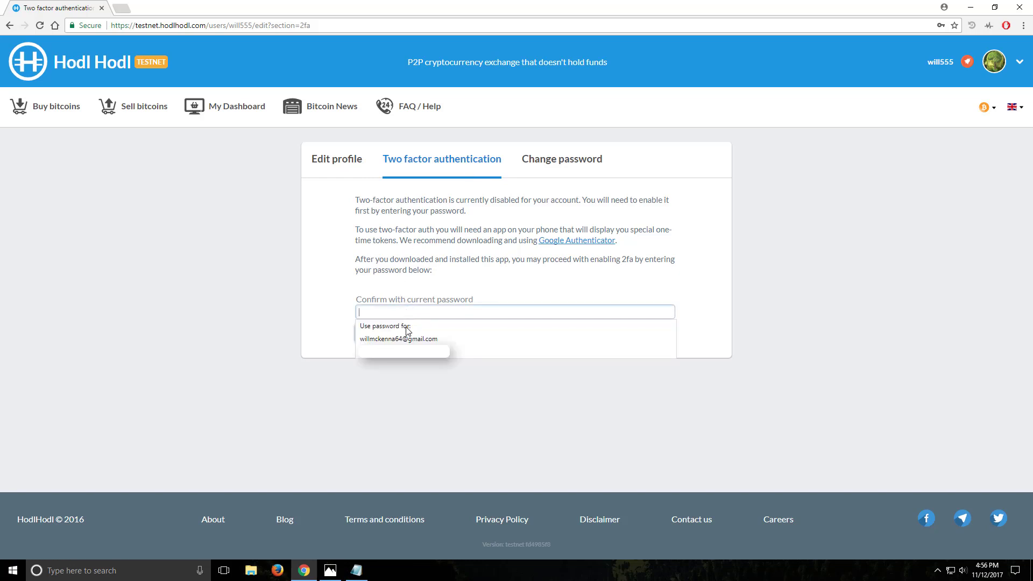
{"action": "left_click", "coordinate": [408, 340]}
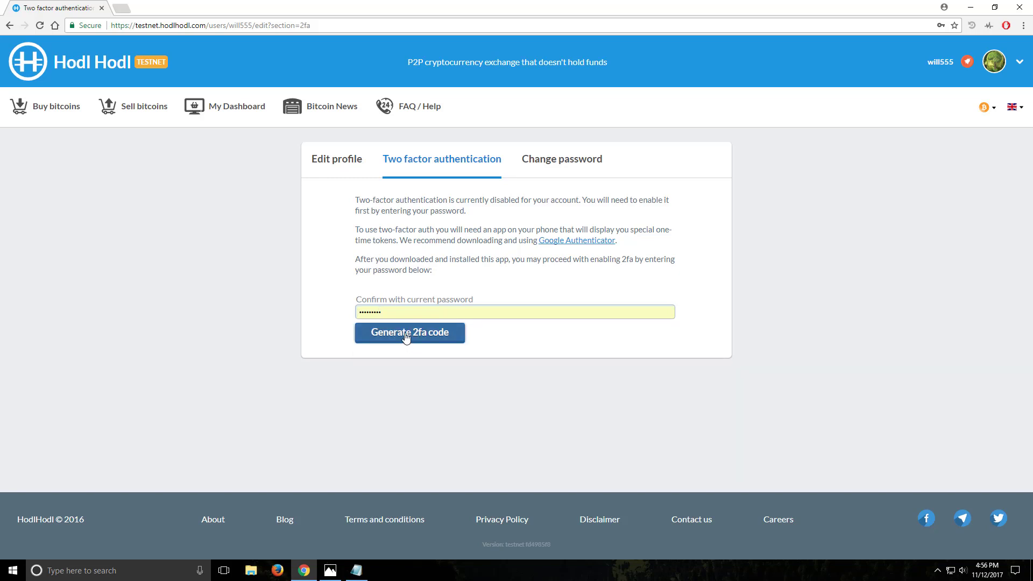
{"action": "left_click", "coordinate": [406, 336]}
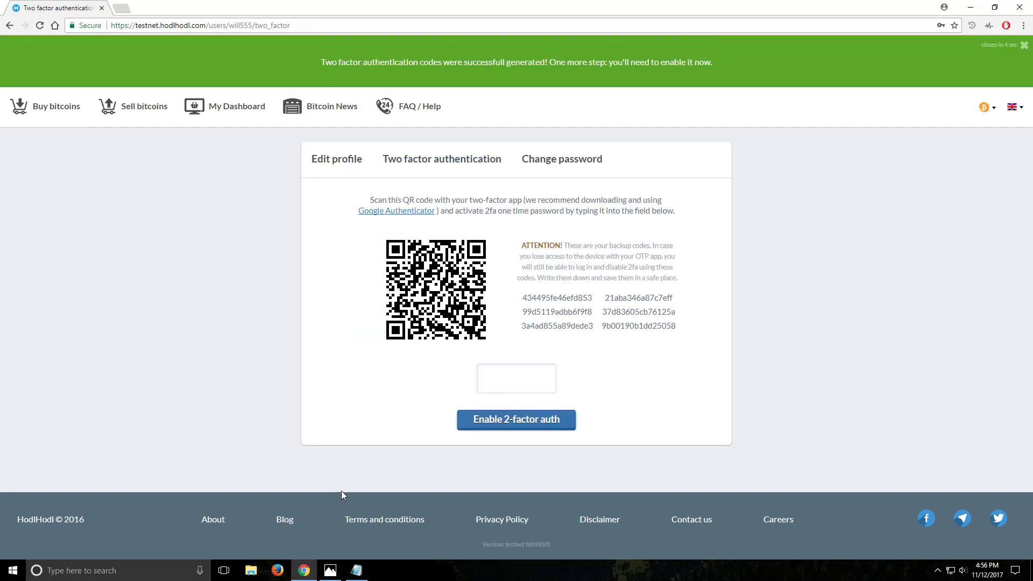
Step: Select the six backup codes shown beside the QR code
{"action": "left_click", "coordinate": [330, 571]}
{"action": "left_click", "coordinate": [329, 572]}
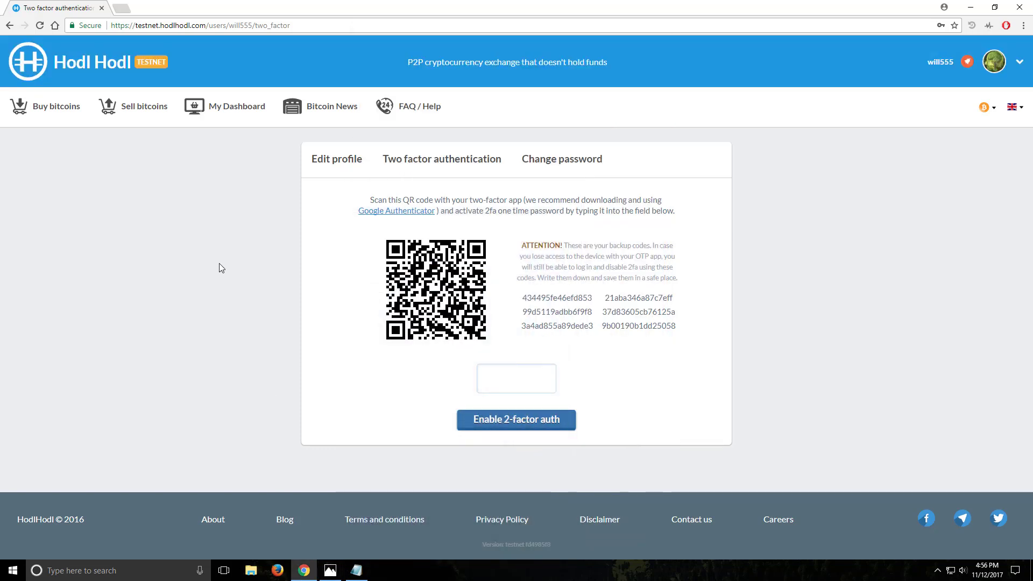
{"action": "left_click", "coordinate": [513, 391]}
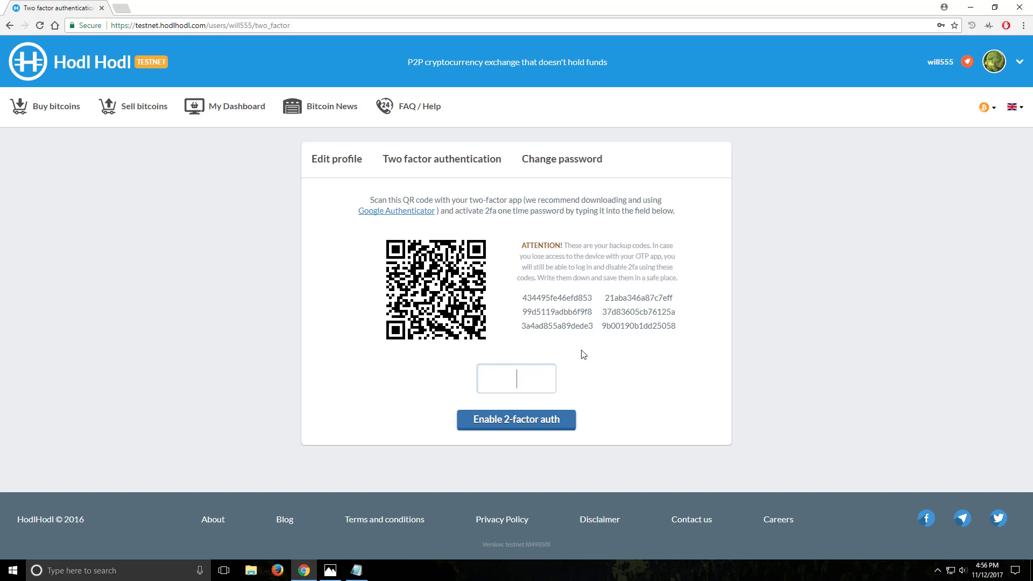
{"action": "left_click_drag", "start_coordinate": [693, 328], "coordinate": [524, 300]}
{"action": "key", "text": "ctrl+c"}
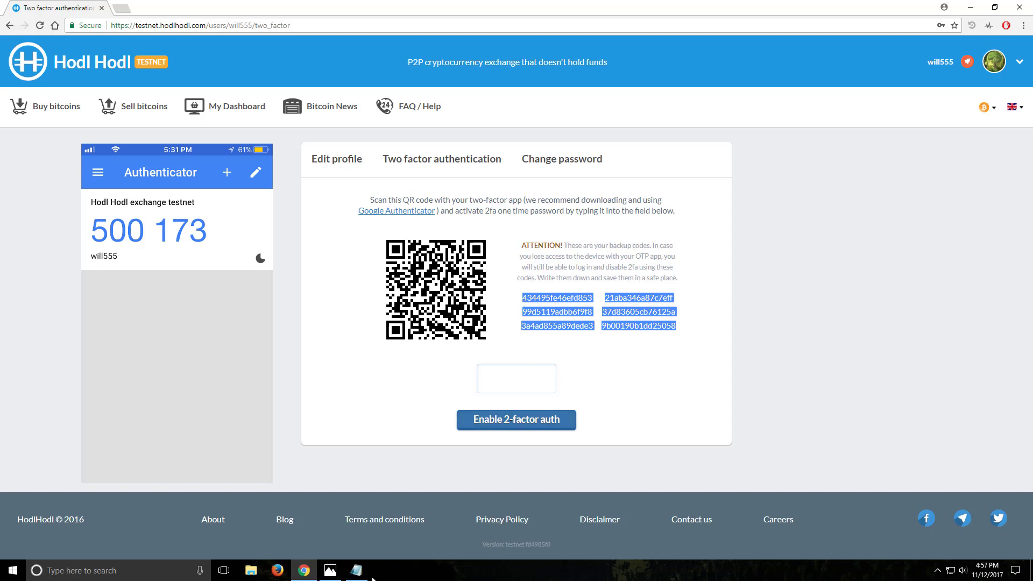
Step: Paste the six backup codes into an untitled Notepad note and minimize it
{"action": "left_click", "coordinate": [356, 570]}
{"action": "key", "text": "ctrl+v"}
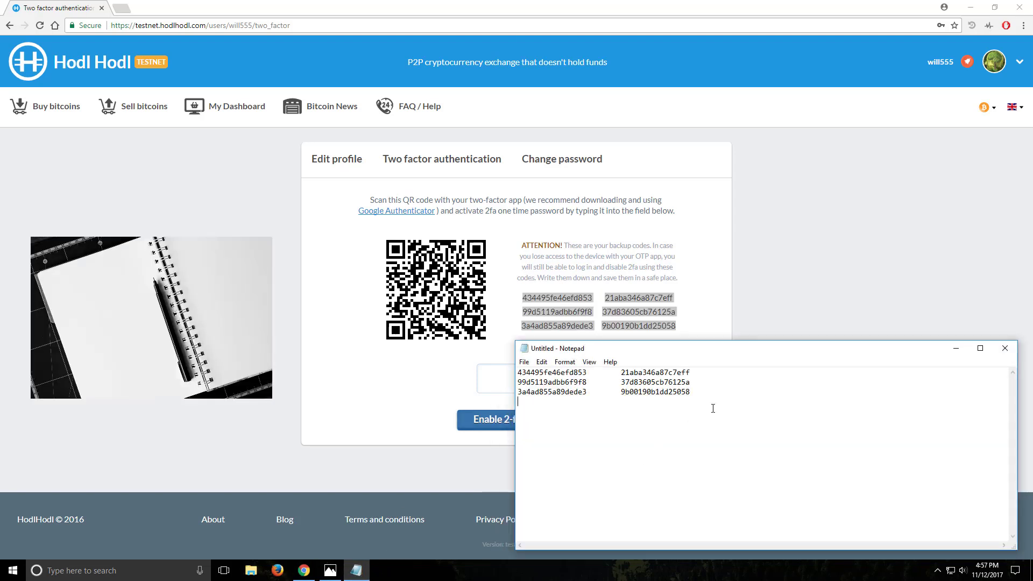
{"action": "left_click", "coordinate": [951, 352]}
{"action": "left_click", "coordinate": [808, 349]}
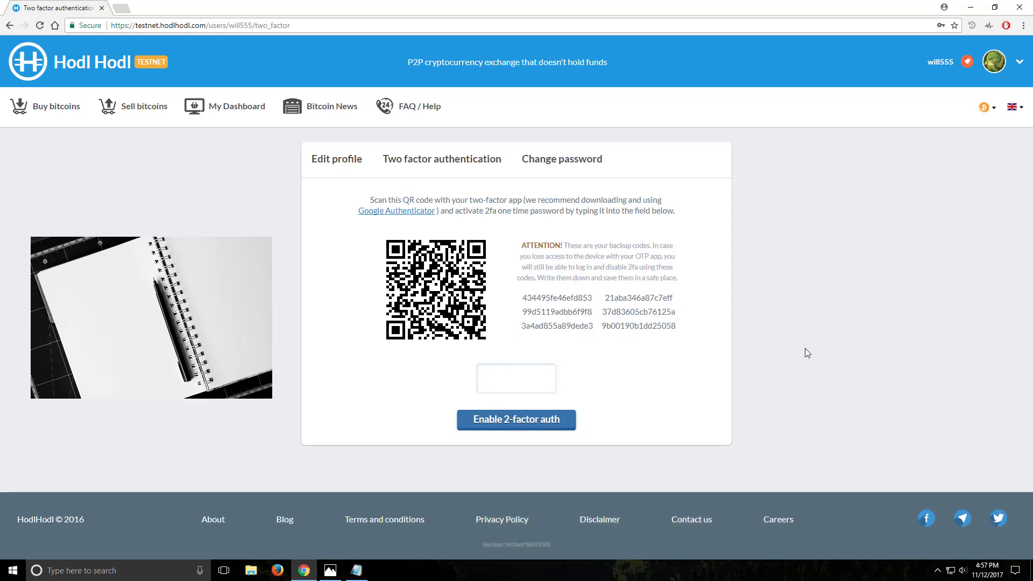
{"action": "left_click_drag", "start_coordinate": [520, 297], "coordinate": [698, 332]}
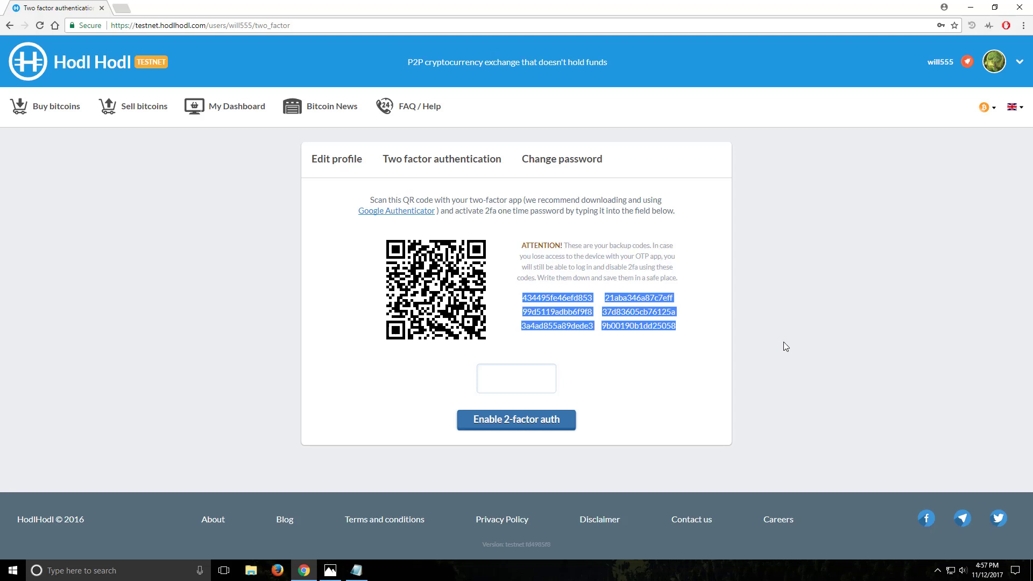
{"action": "left_click", "coordinate": [356, 570]}
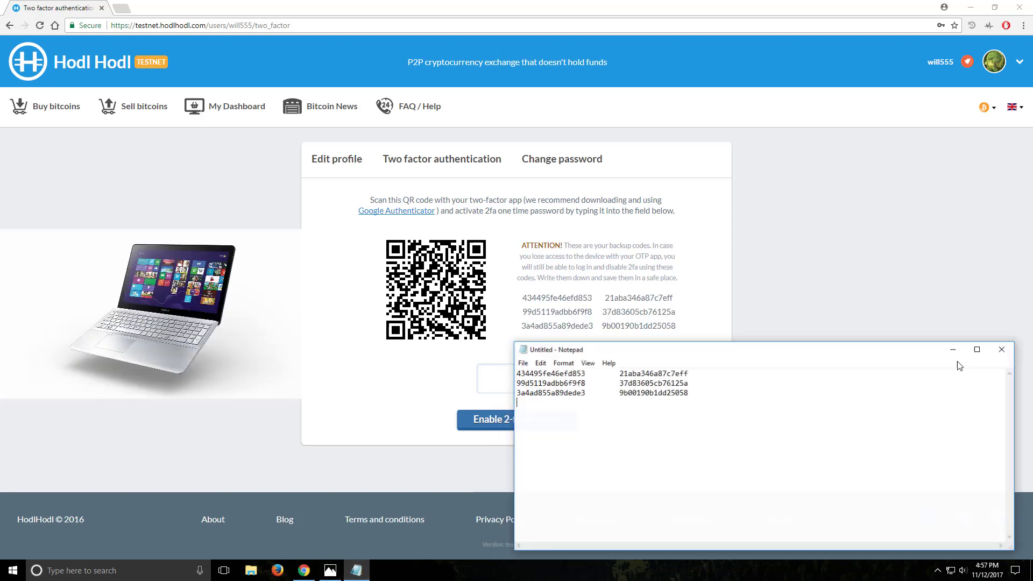
{"action": "key", "text": "ctrl+a"}
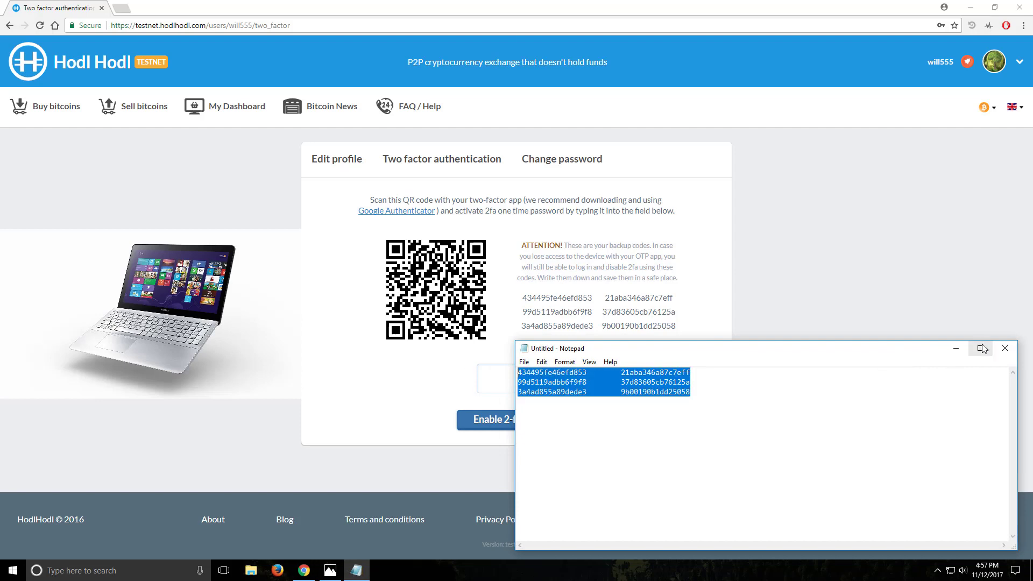
{"action": "left_click", "coordinate": [955, 348]}
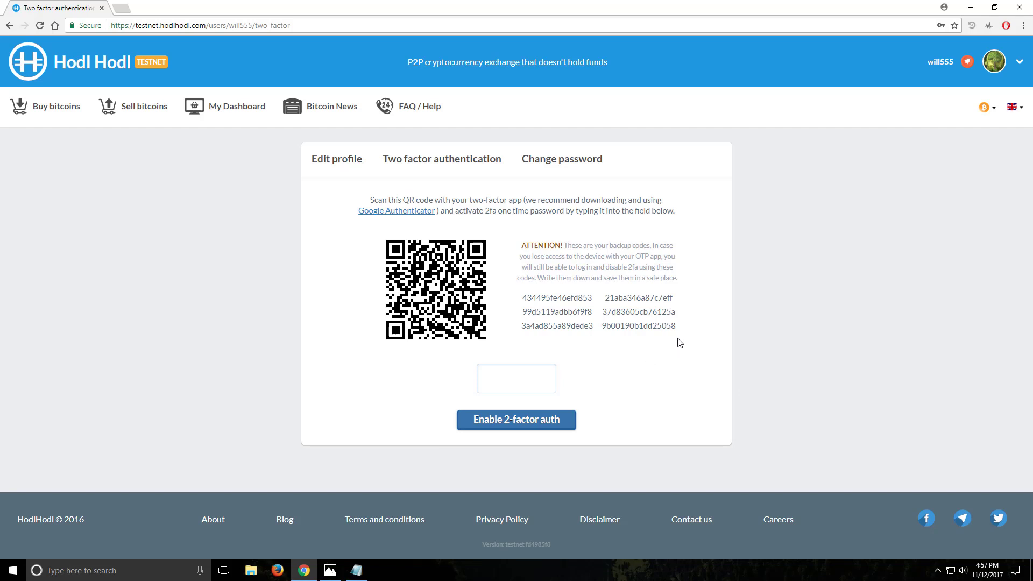
Step: Enter the current Google Authenticator code and enable 2-factor auth
{"action": "left_click_drag", "start_coordinate": [684, 326], "coordinate": [520, 295]}
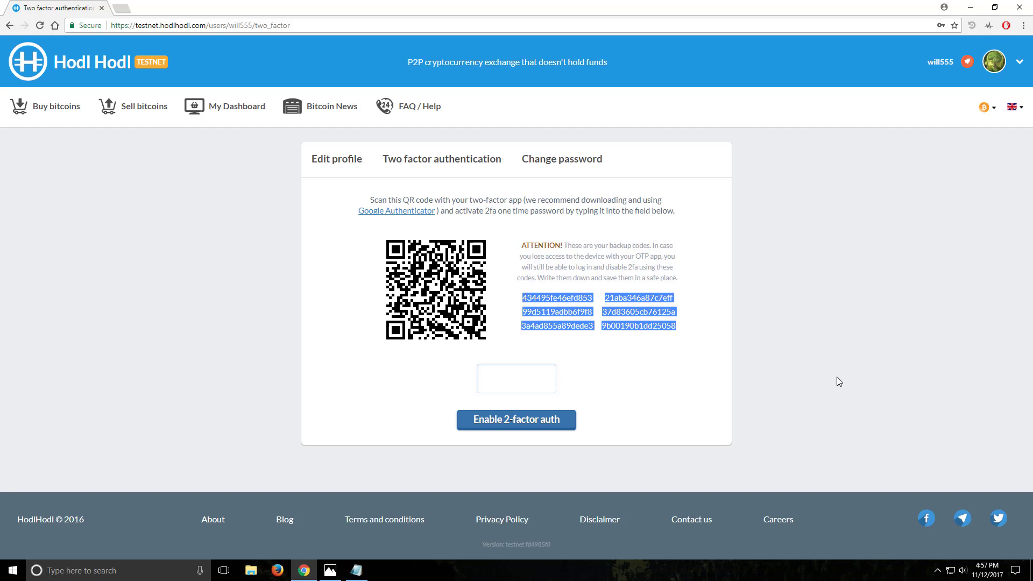
{"action": "left_click", "coordinate": [721, 324]}
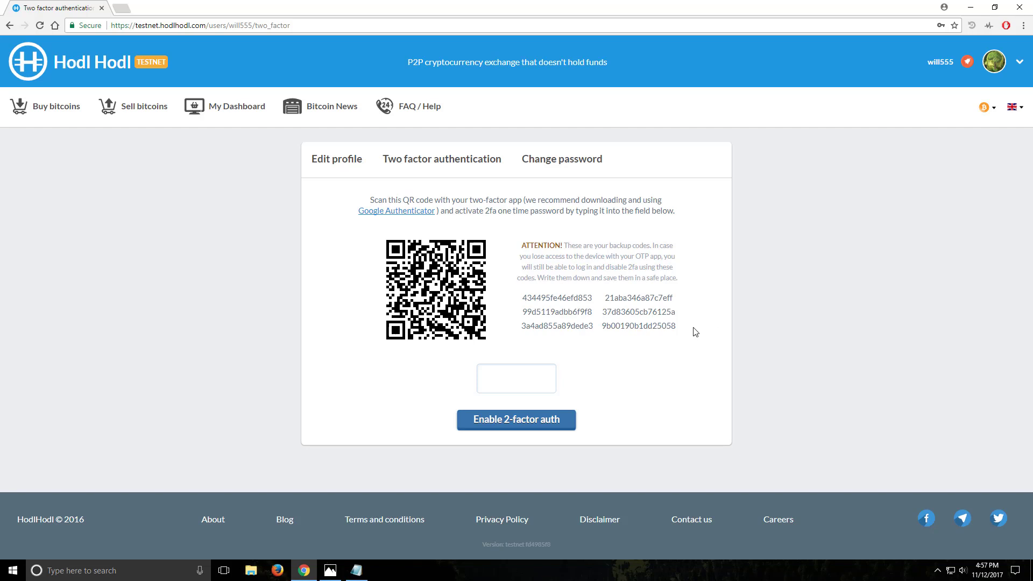
{"action": "left_click", "coordinate": [534, 374]}
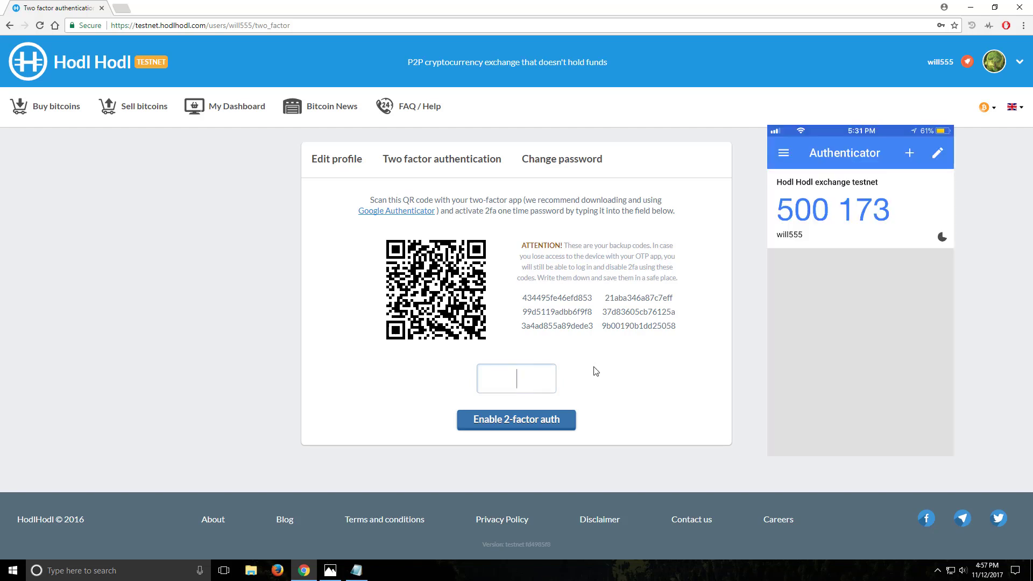
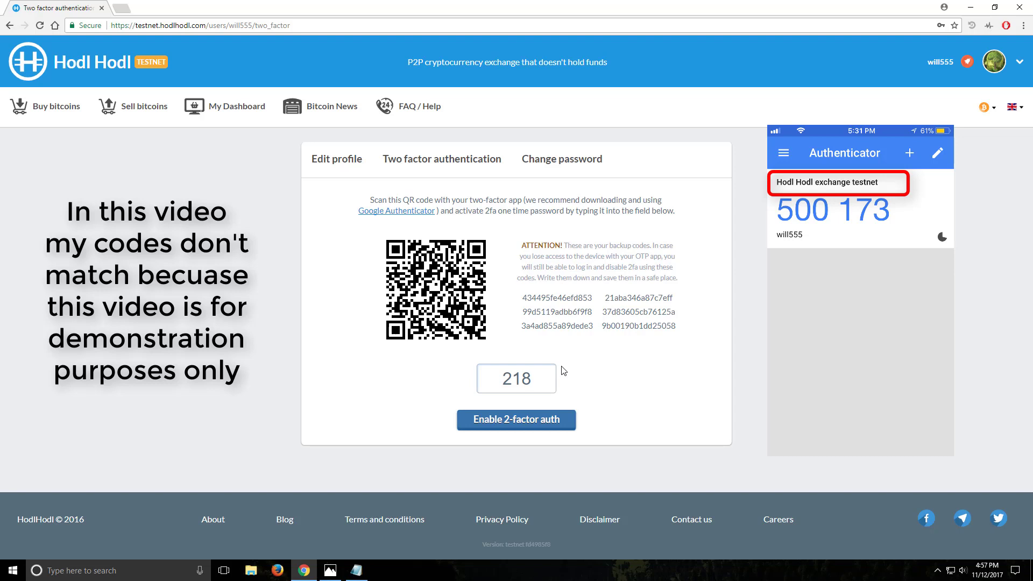
{"action": "left_click", "coordinate": [544, 422]}
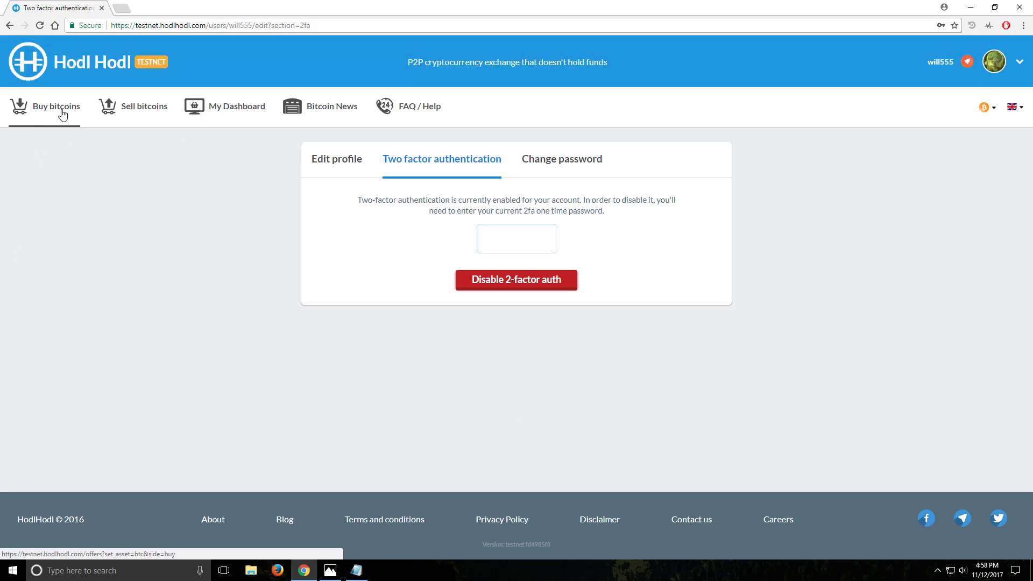
Step: Sign out from the avatar menu, dismiss the notice, and go to Log in
{"action": "left_click", "coordinate": [66, 70]}
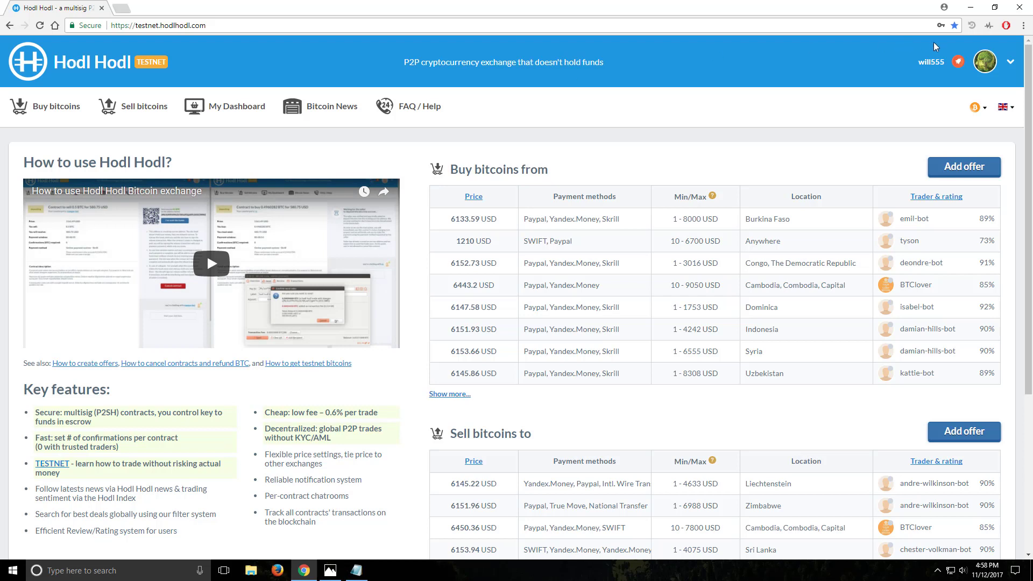
{"action": "mouse_move", "coordinate": [1010, 61]}
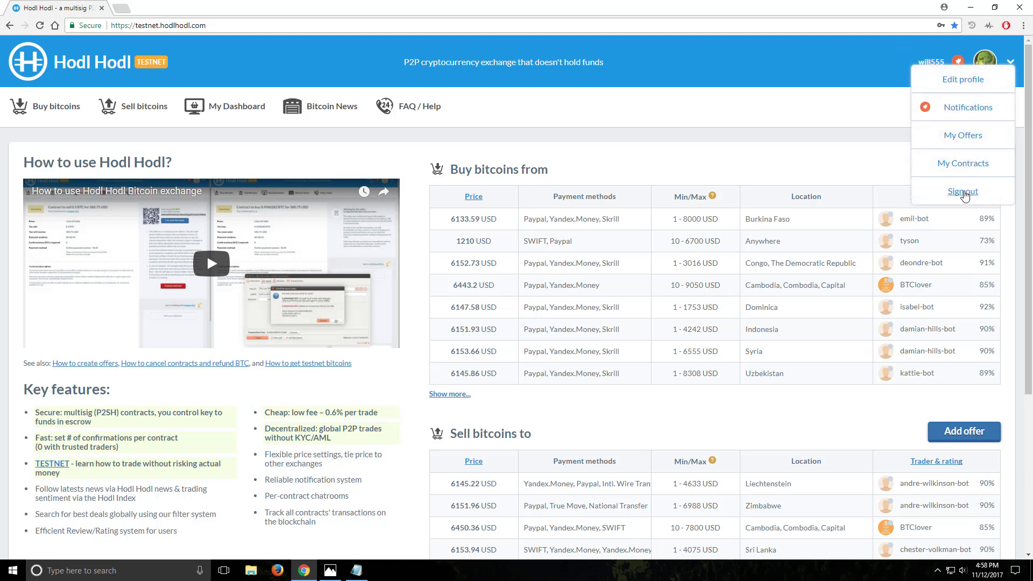
{"action": "left_click", "coordinate": [962, 191]}
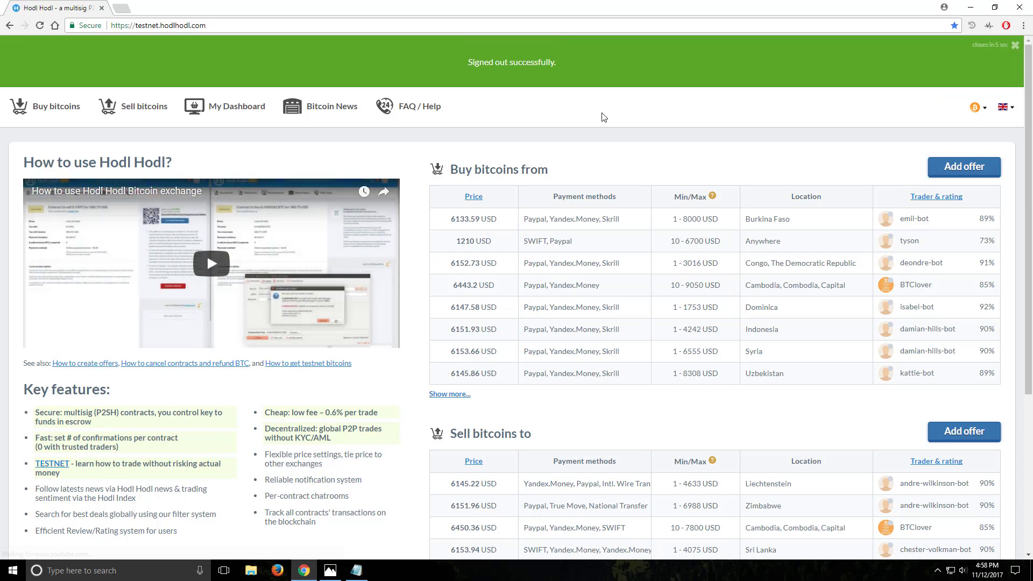
{"action": "left_click", "coordinate": [1014, 45]}
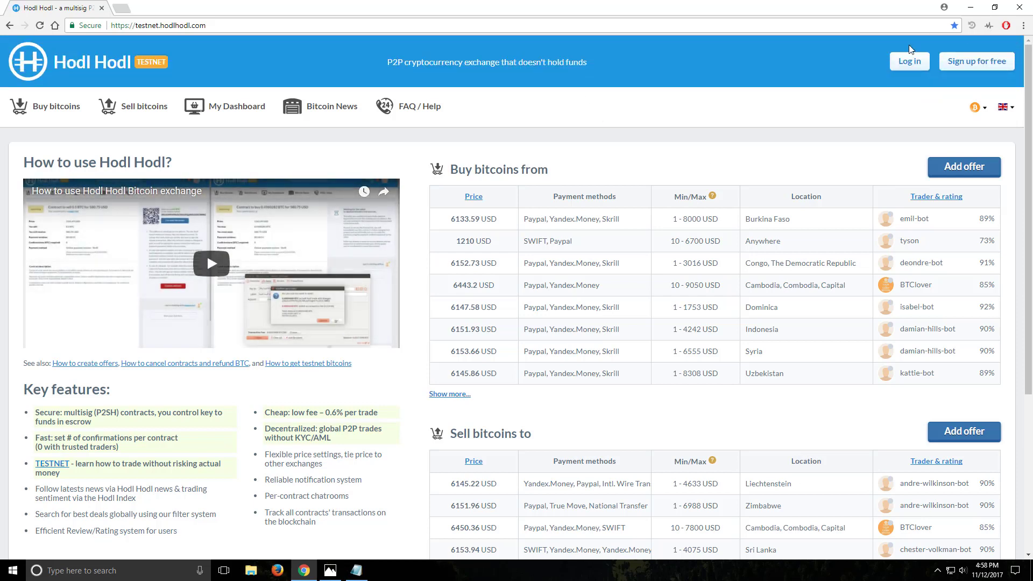
{"action": "left_click", "coordinate": [908, 61]}
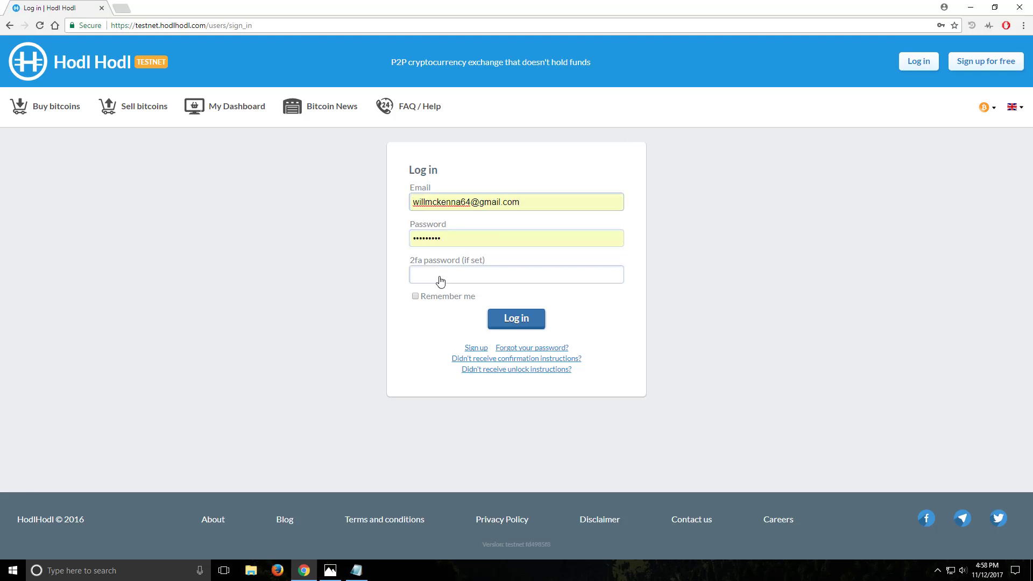
Step: Log in with the saved password and a six-digit authenticator code in the 2fa field
{"action": "left_click", "coordinate": [440, 278]}
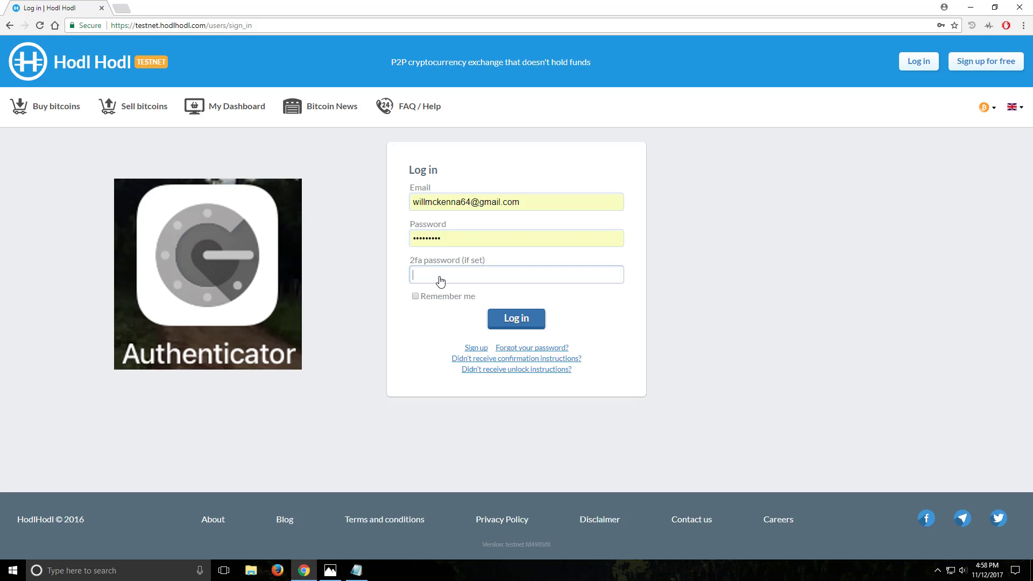
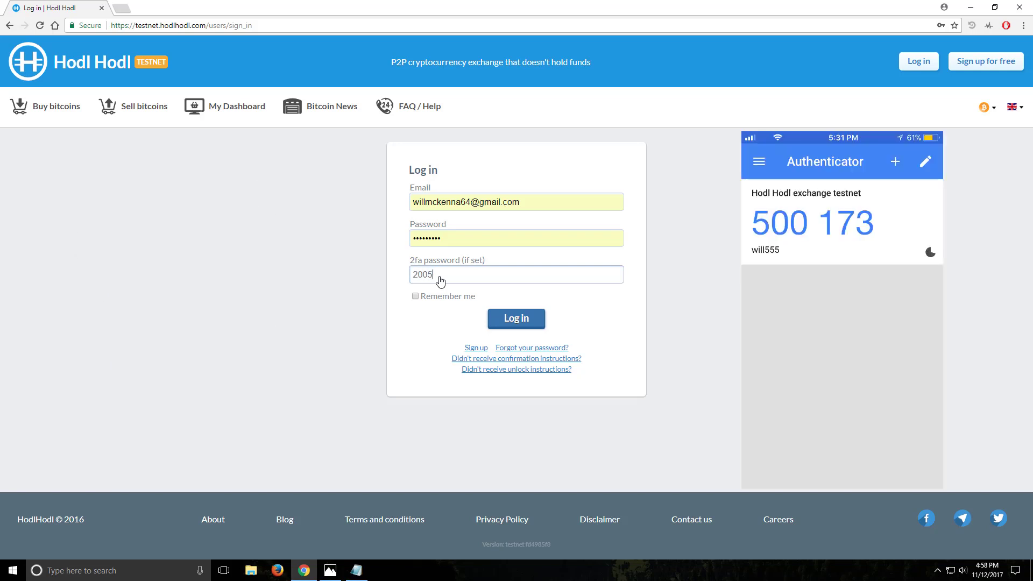
{"action": "left_click", "coordinate": [507, 318]}
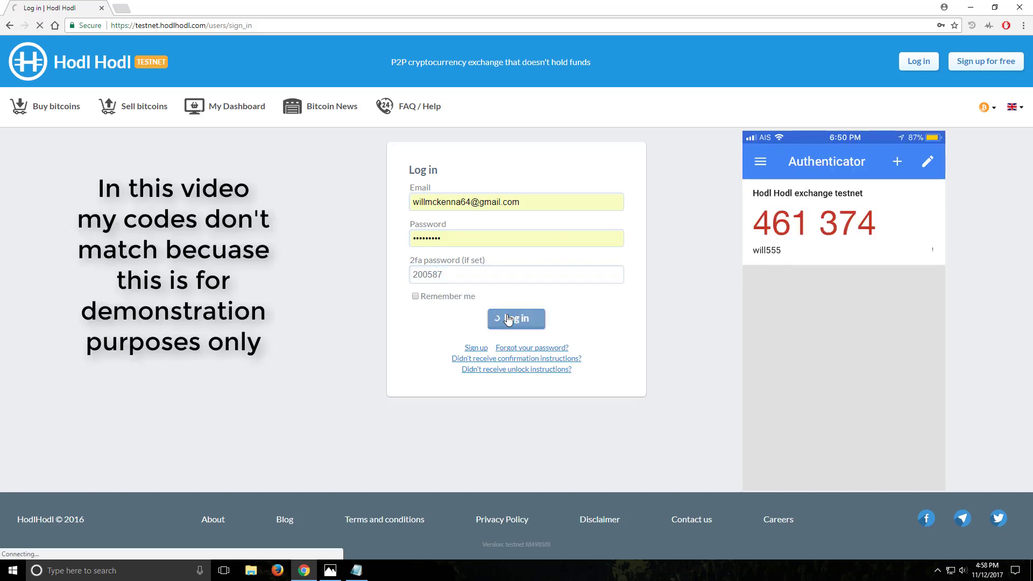